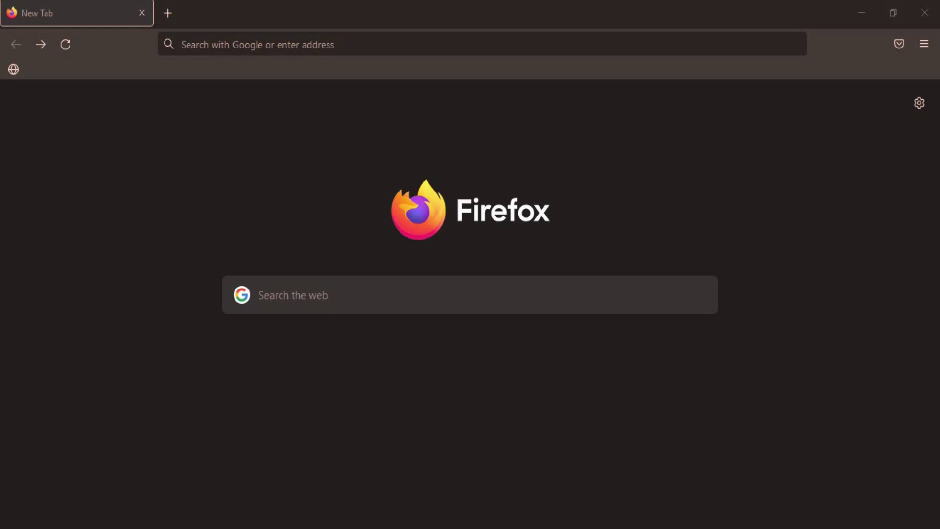
# Search Google for "hackers house"
pyautogui.click(557, 299)
pyautogui.write('hack')
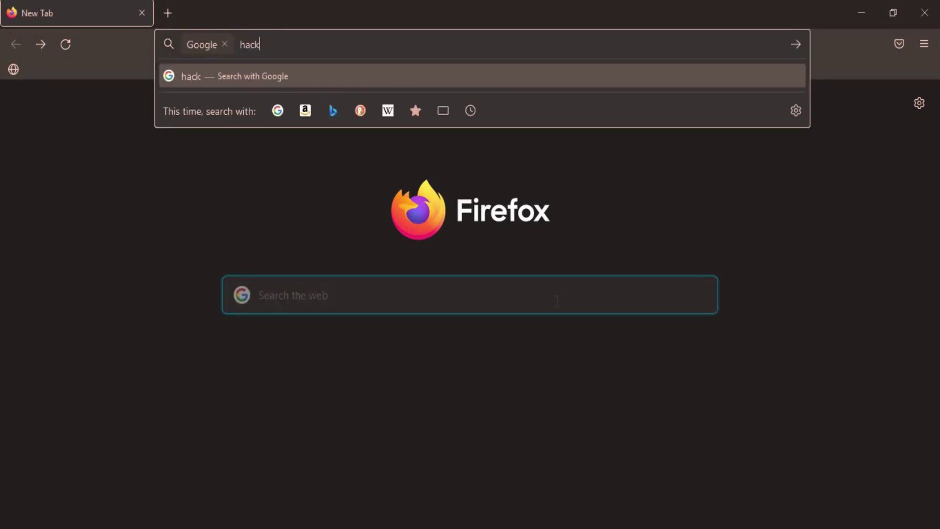
pyautogui.write('ers ho')
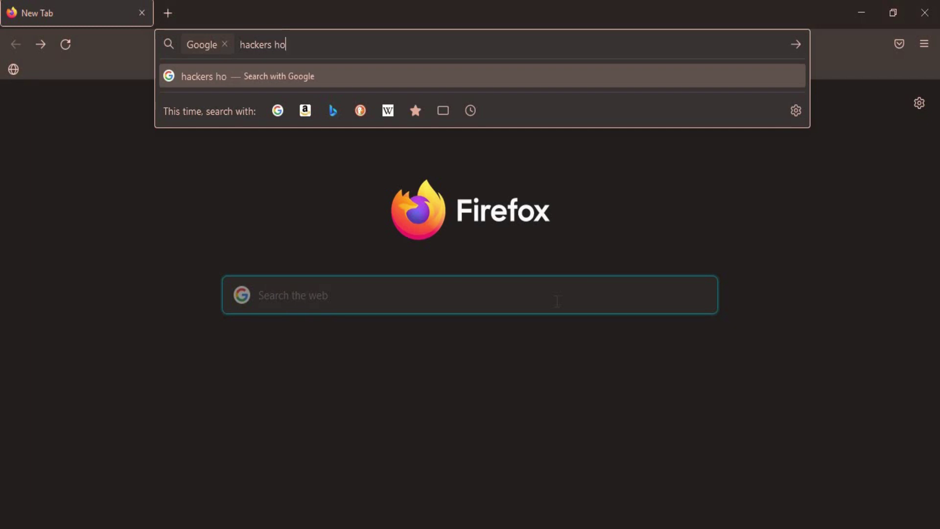
pyautogui.write('use')
pyautogui.press('Return')
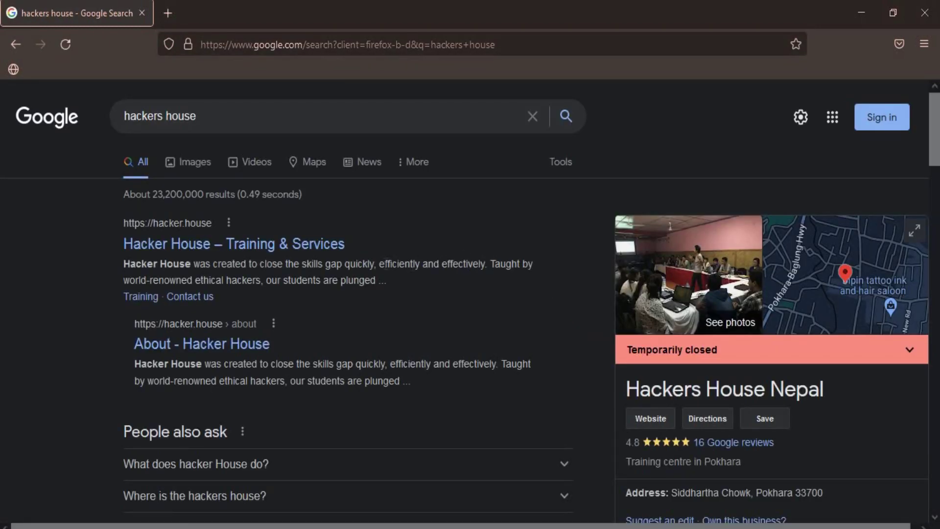
# Restrict the hackers house search to YouTube by adding site:youtube.com to the query and run it
pyautogui.scroll(-6, 383, 263)
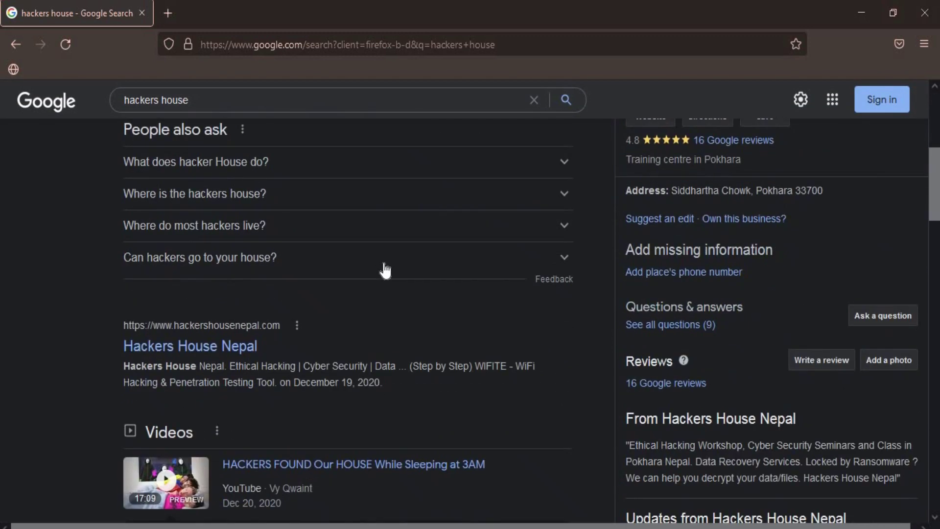
pyautogui.scroll(-9, 385, 269)
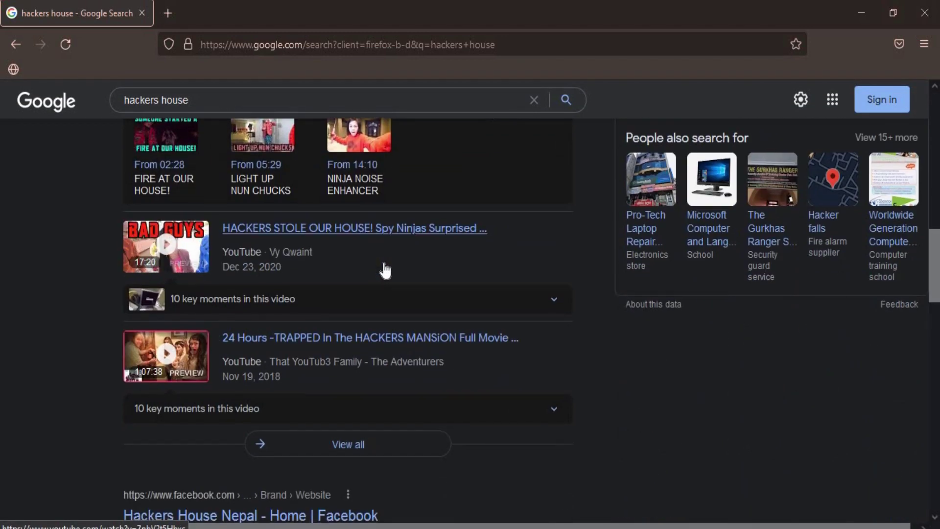
pyautogui.scroll(15, 383, 264)
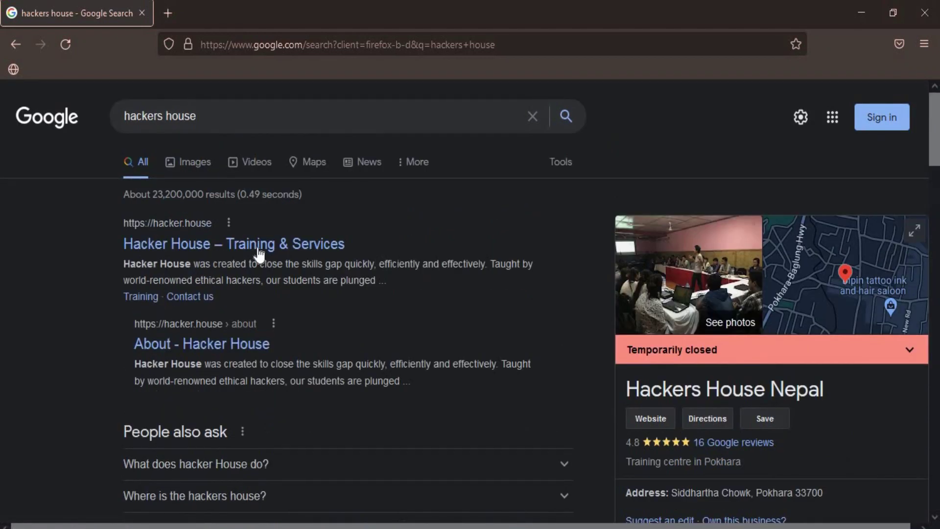
pyautogui.click(223, 119)
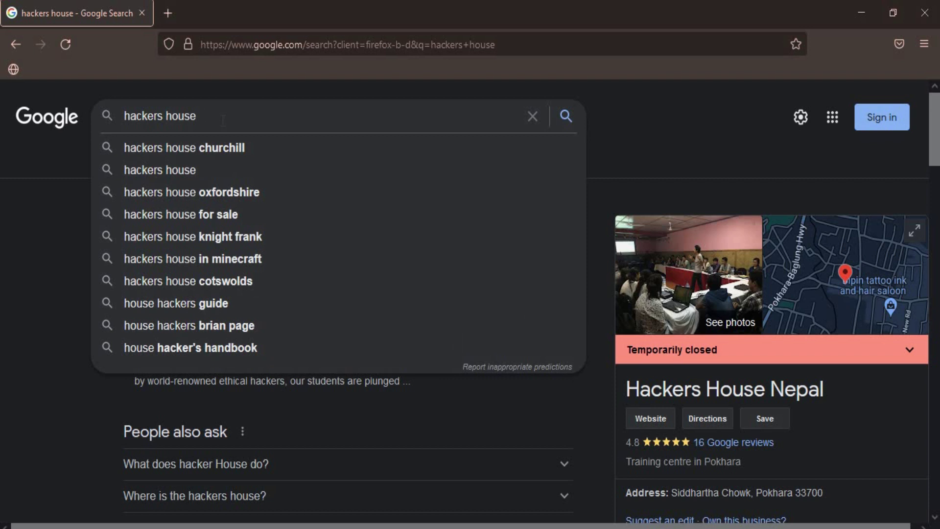
pyautogui.write('site')
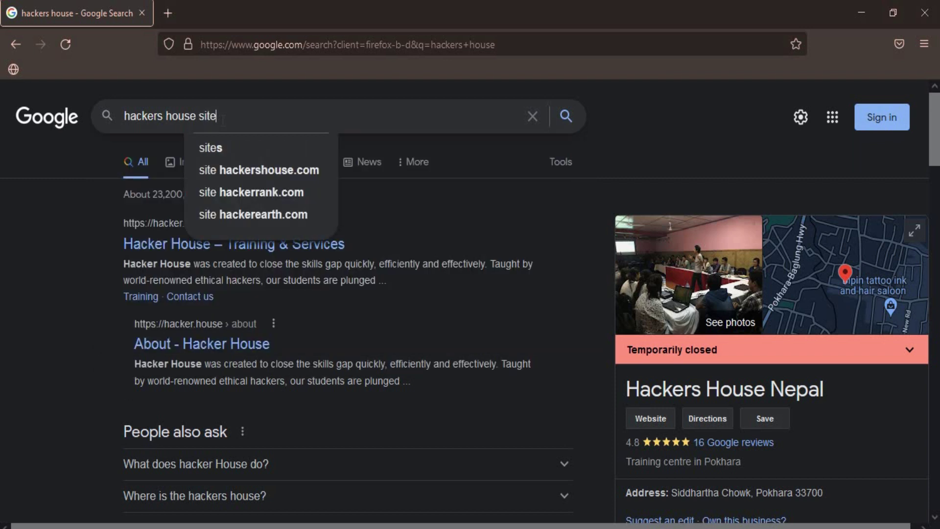
pyautogui.write(':youtube.com')
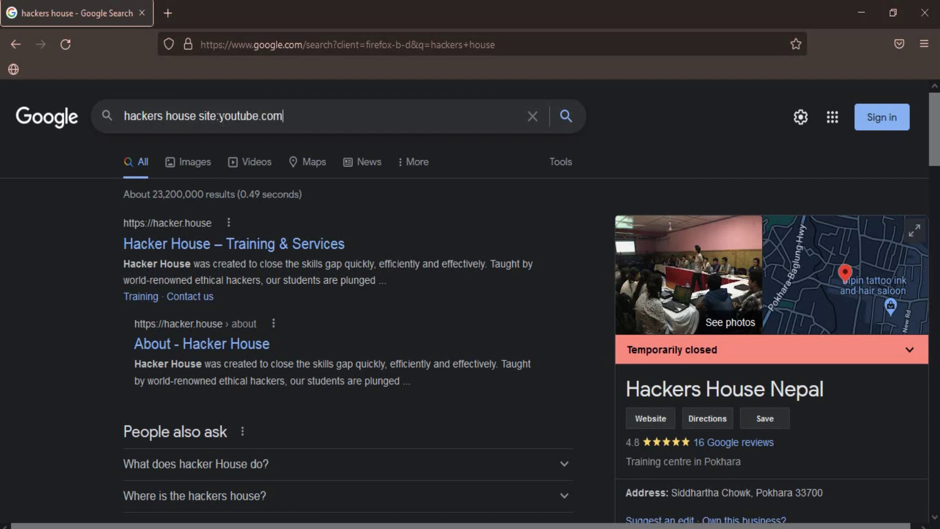
pyautogui.moveTo(199, 116); pyautogui.dragTo(283, 116)
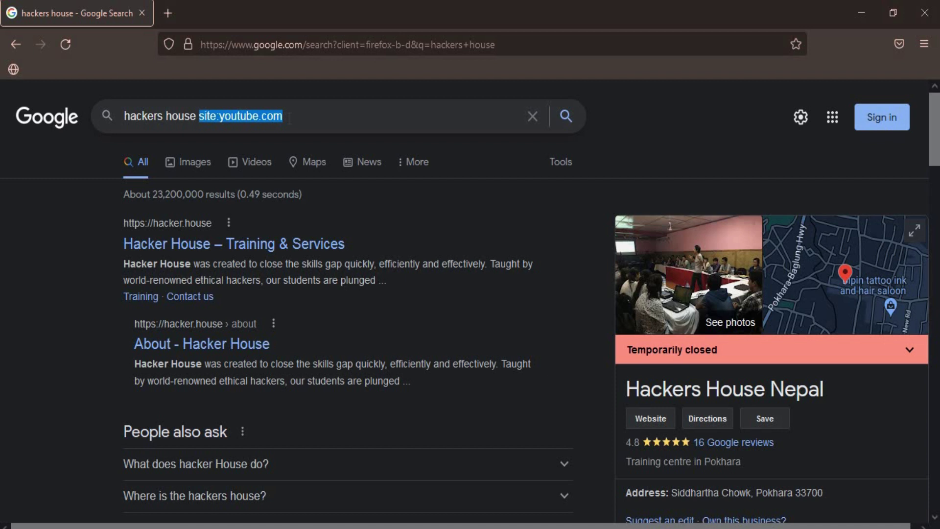
pyautogui.click(289, 118)
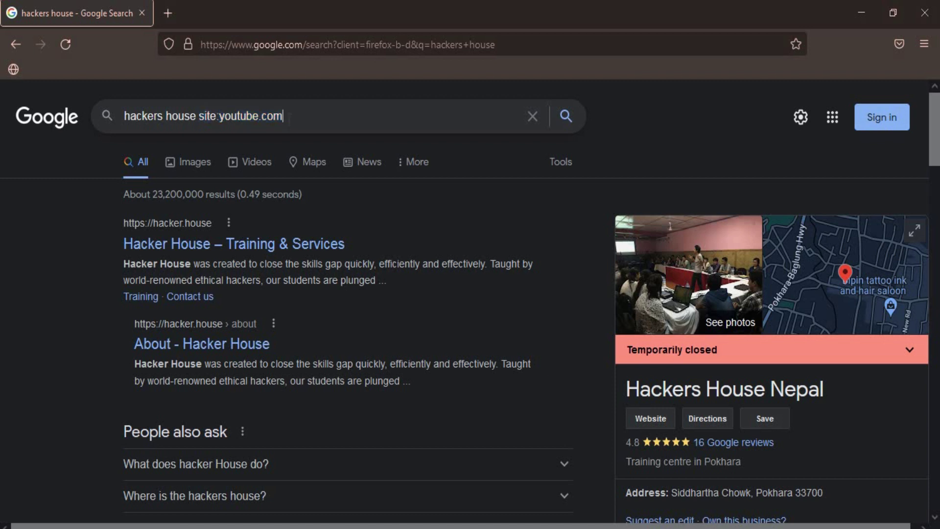
pyautogui.press('Return')
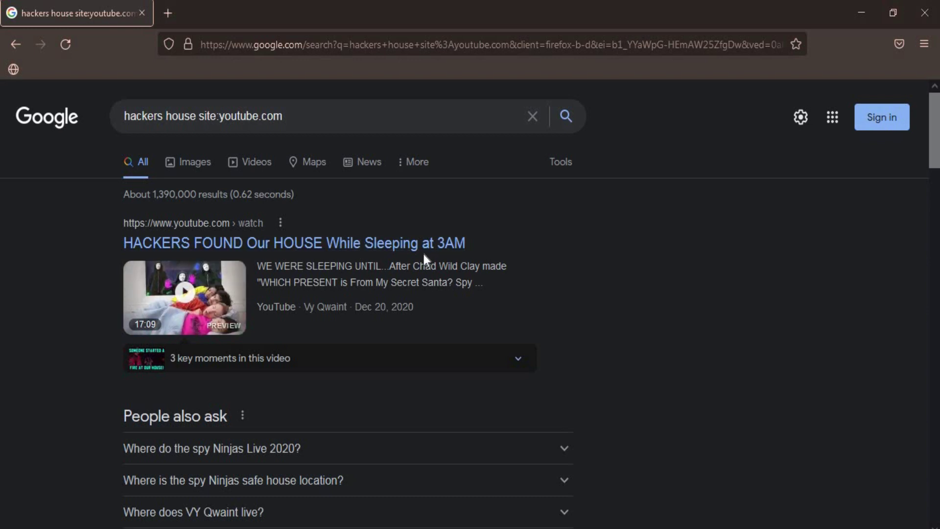
# Look through the YouTube-only results for hackers house, down to the channel entries
pyautogui.scroll(-6, 424, 254)
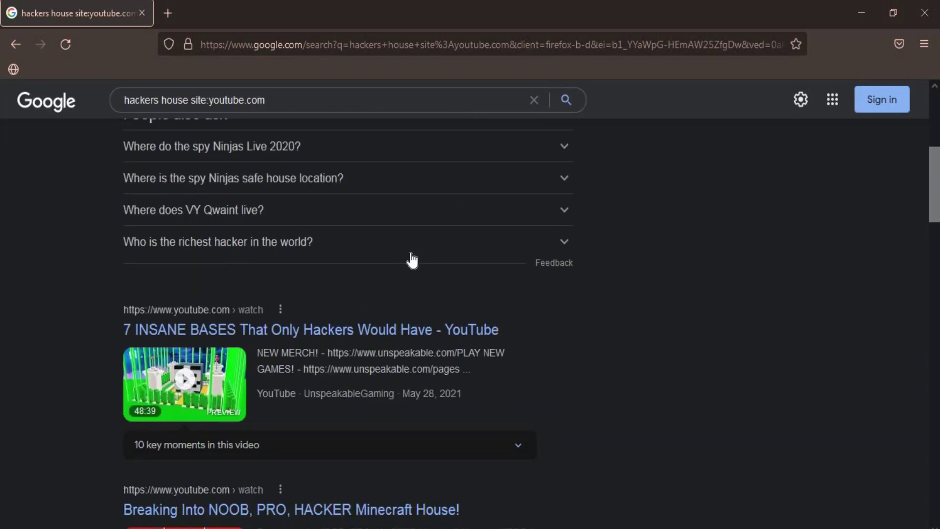
pyautogui.scroll(-3, 411, 254)
pyautogui.scroll(1, 249, 327)
pyautogui.scroll(-3, 207, 358)
pyautogui.scroll(-8, 206, 365)
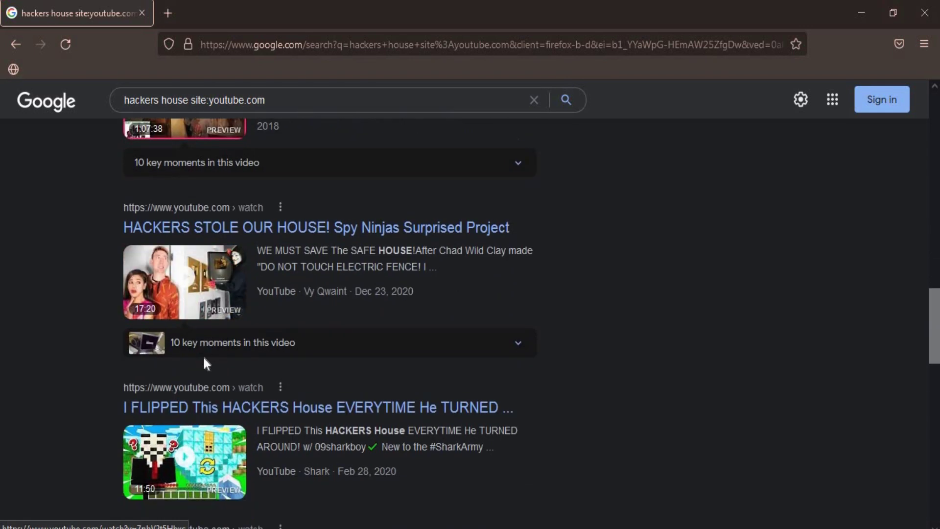
pyautogui.scroll(-6, 205, 364)
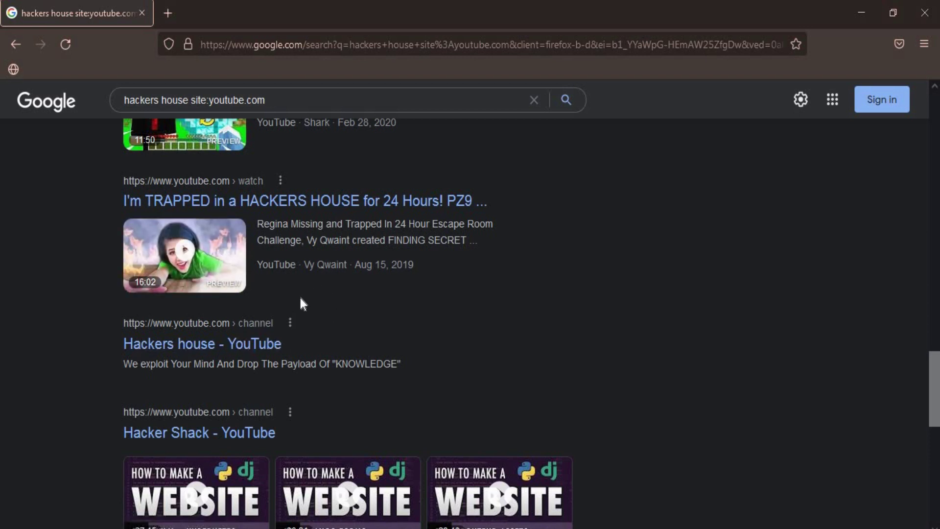
pyautogui.scroll(20, 301, 295)
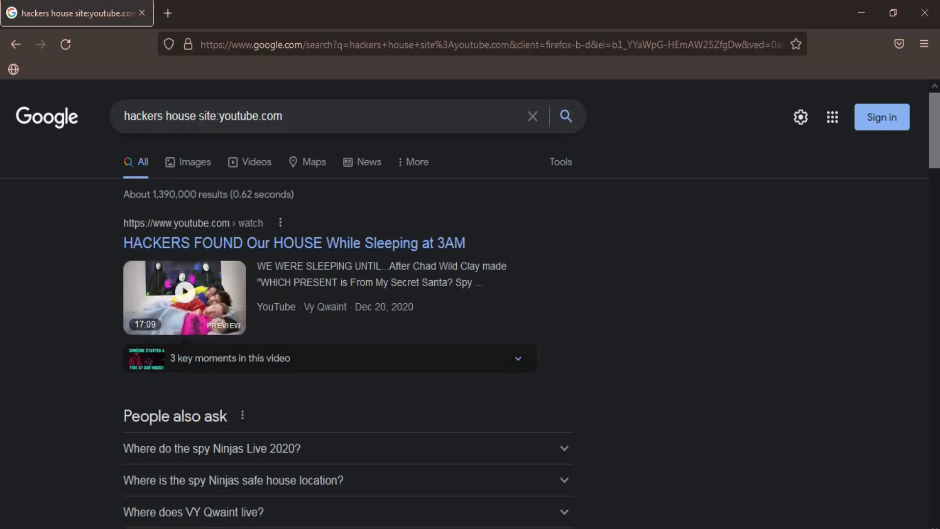
# Exclude 3AM from the results by adding -3AM before site:youtube.com and rerun the search
pyautogui.click(200, 116)
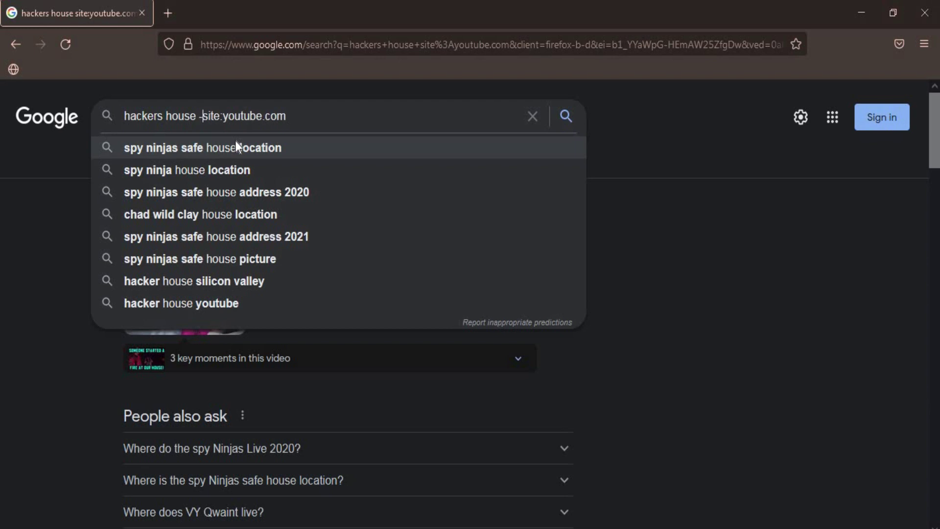
pyautogui.write('-3A')
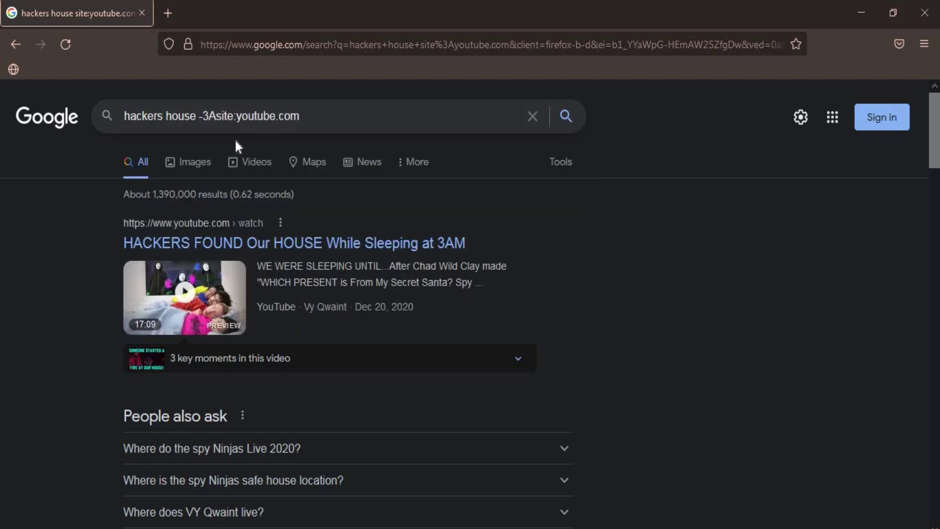
pyautogui.write('M')
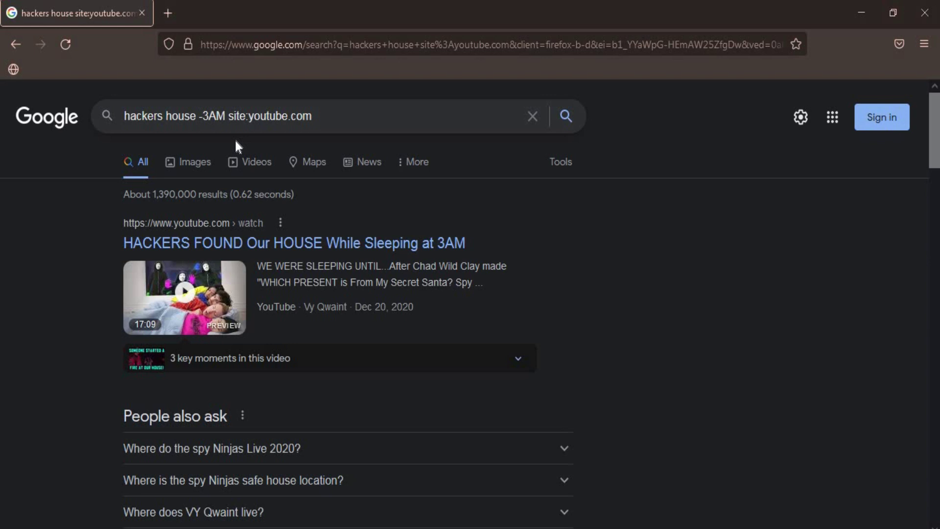
pyautogui.press('Return')
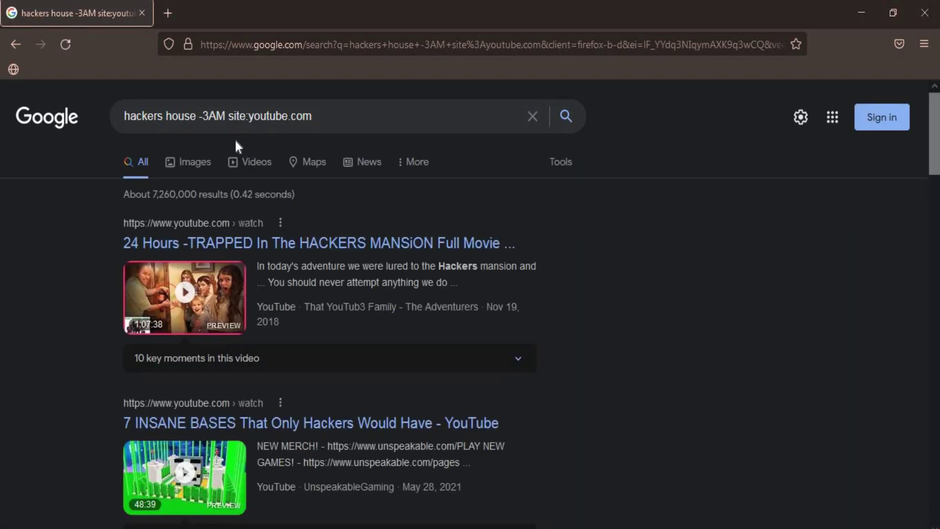
# Also exclude the words trapped, insane, breaking and flipped, placing them before site:youtube.com, and run the search
pyautogui.doubleClick(230, 120)
pyautogui.press('Left')
pyautogui.write('-trappe')
pyautogui.write('d -')
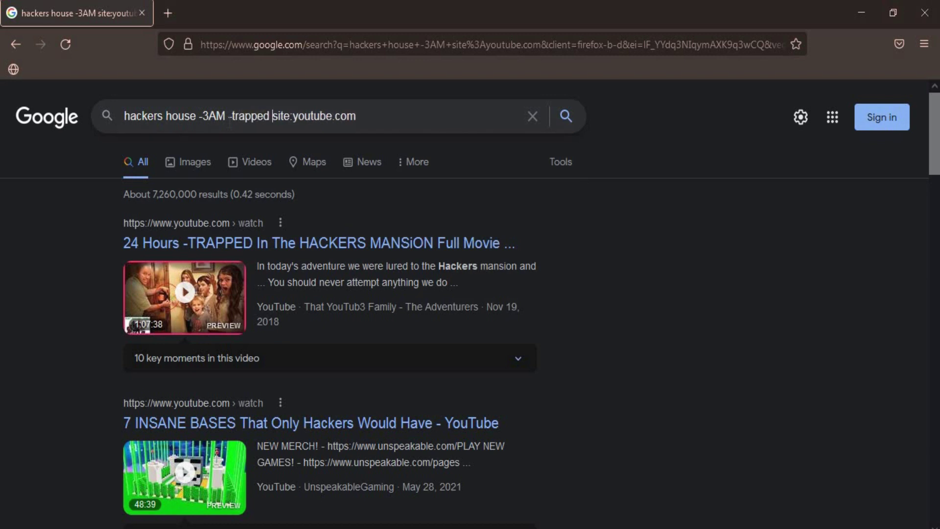
pyautogui.write('insane -')
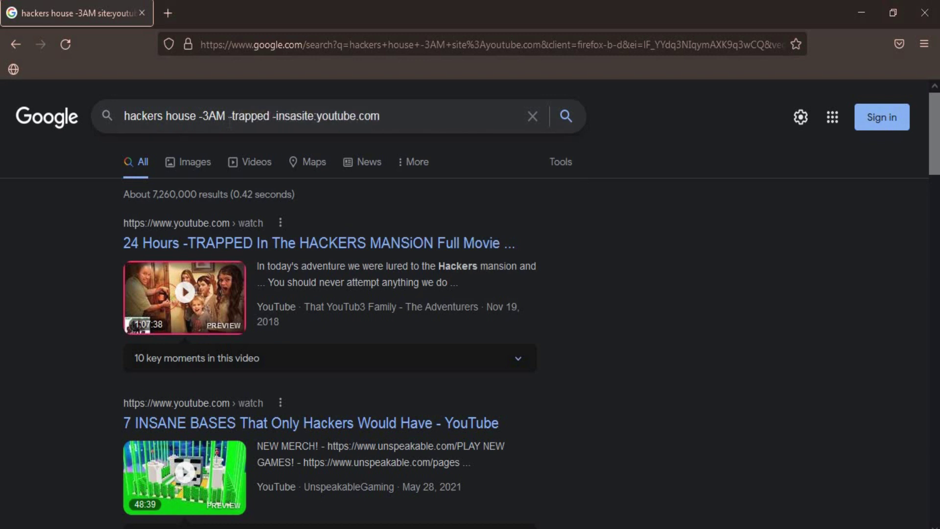
pyautogui.scroll(-5, 257, 284)
pyautogui.write('breaking')
pyautogui.scroll(-5, 316, 142)
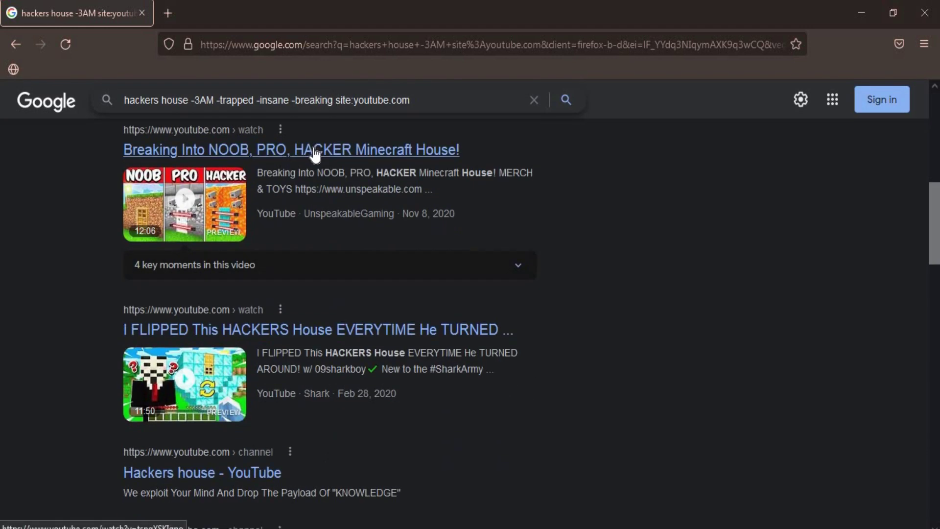
pyautogui.write('flipped')
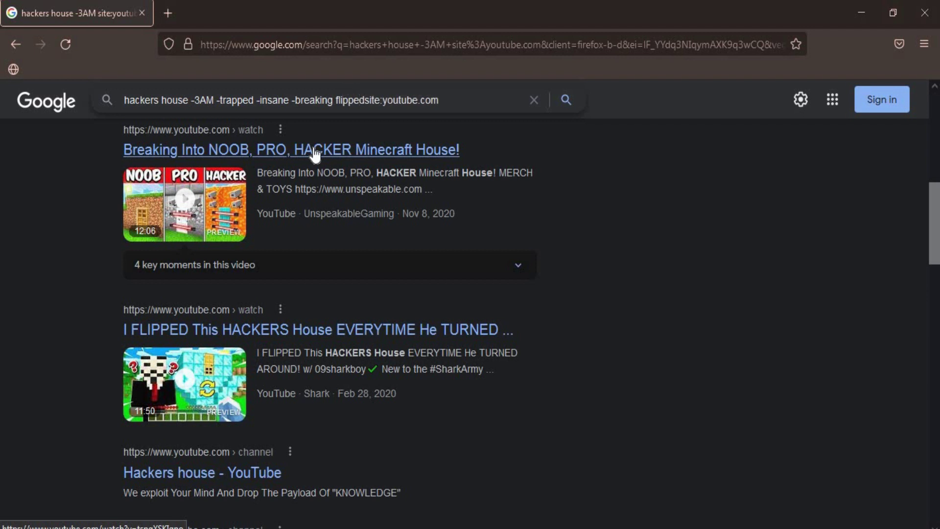
pyautogui.write('-')
pyautogui.press('Right')
pyautogui.press('Right')
pyautogui.press('Right')
pyautogui.write('-')
pyautogui.press('BackSpace')
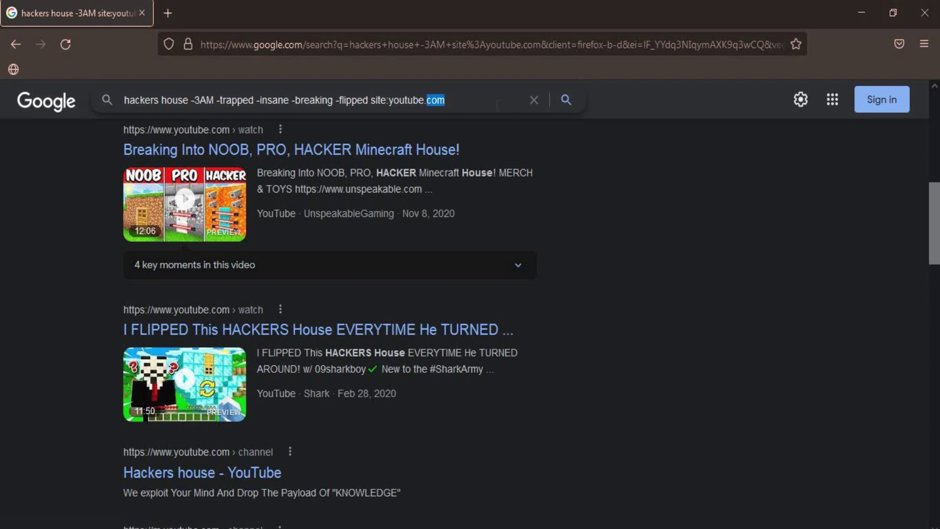
pyautogui.press('Return')
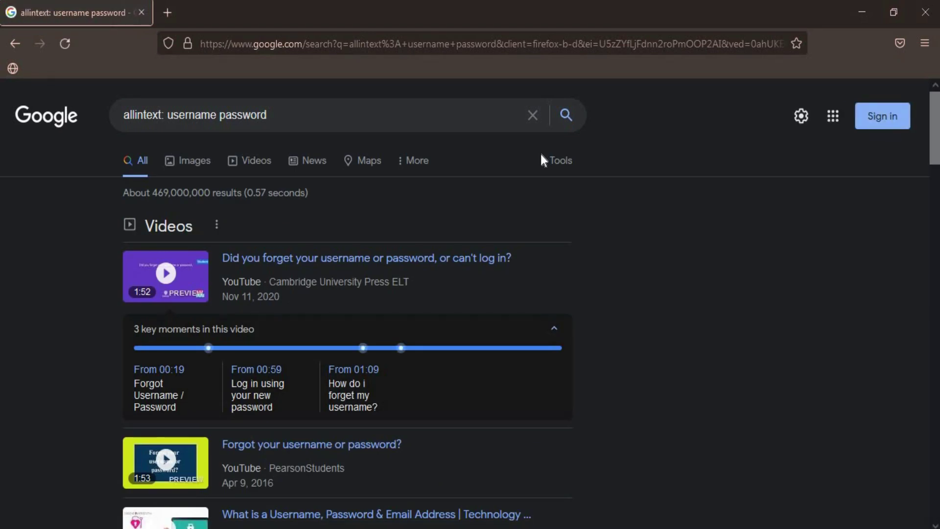
# Examine how the allintext: username password results match both words, highlighting the phrase "username and password" in the Passport.js snippet
pyautogui.scroll(-15, 402, 163)
pyautogui.scroll(-3, 404, 171)
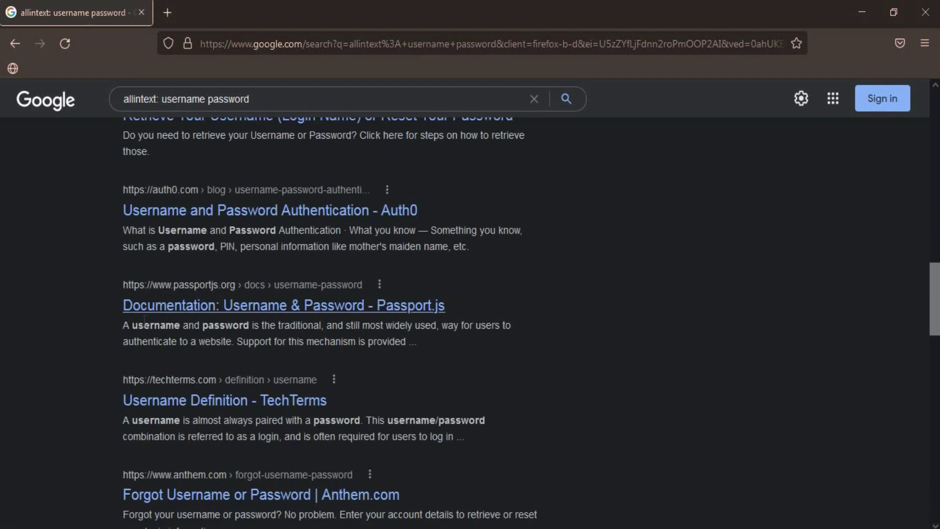
pyautogui.moveTo(130, 327); pyautogui.dragTo(251, 327)
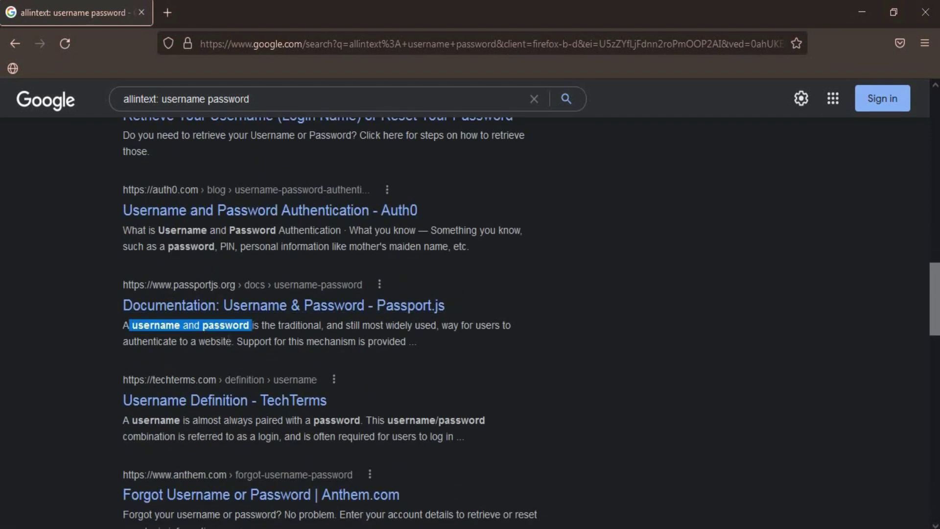
pyautogui.click(285, 319)
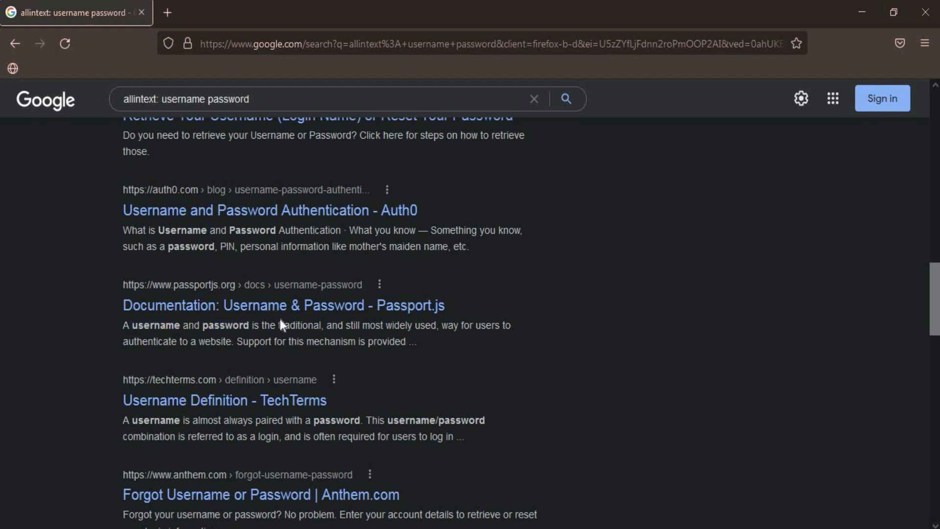
pyautogui.scroll(-3, 280, 321)
pyautogui.scroll(-3, 306, 295)
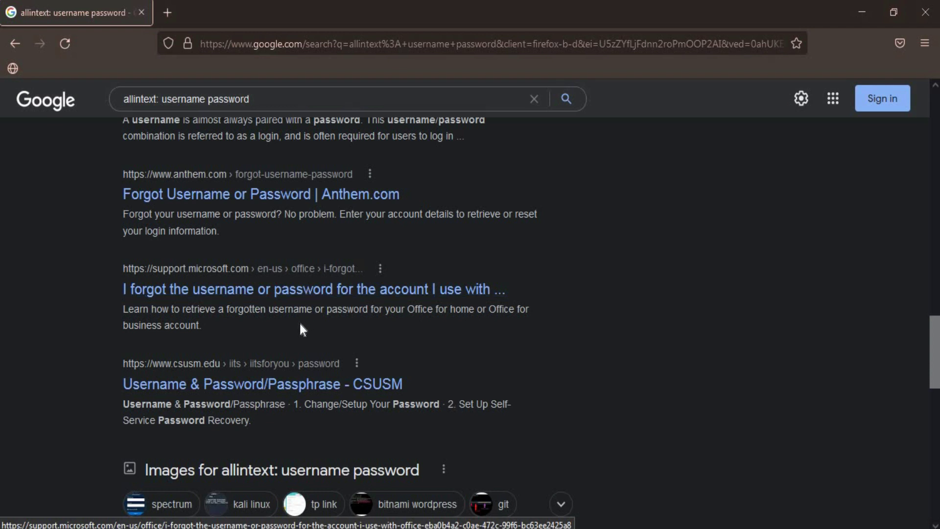
pyautogui.scroll(10, 299, 323)
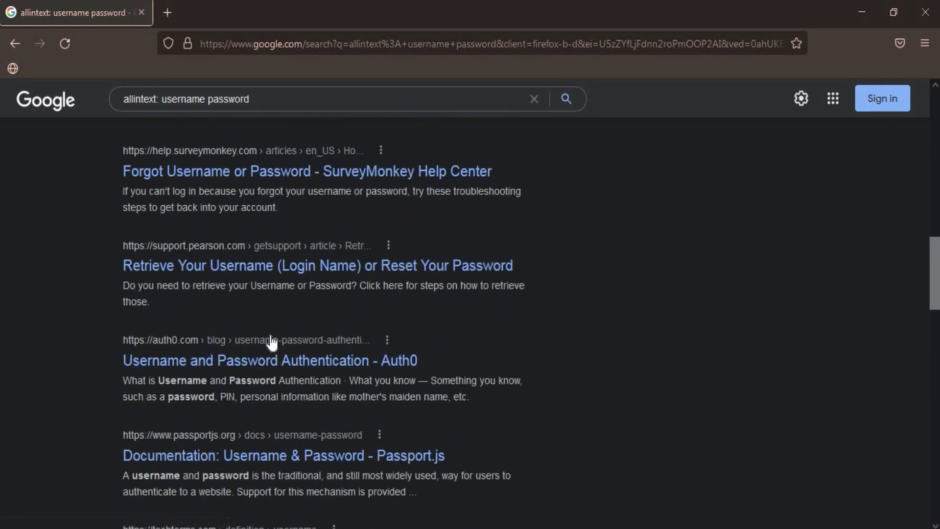
pyautogui.scroll(9, 269, 337)
pyautogui.scroll(7, 271, 342)
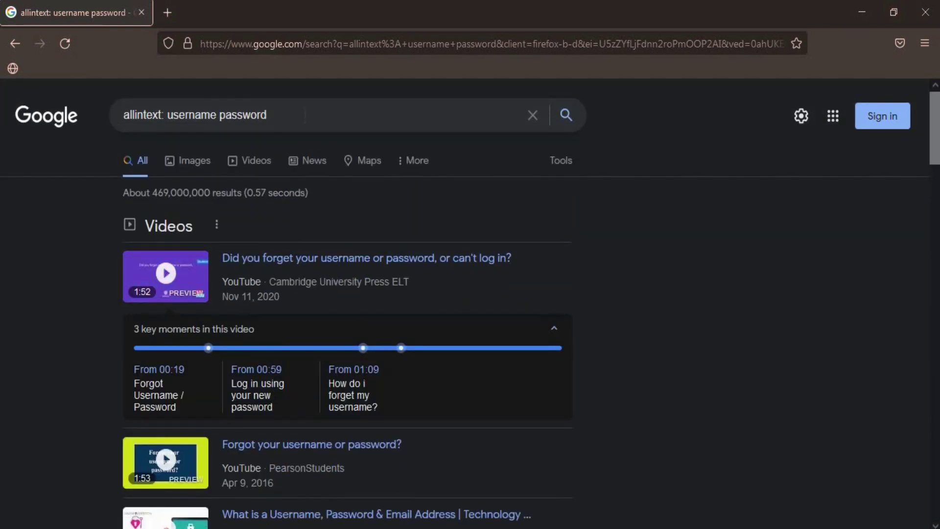
# Replace username with the wildcard term *gmail.com so the query reads "allintext: *gmail.com password", and run the search
pyautogui.click(317, 114)
pyautogui.press('Left')
pyautogui.press('Left')
pyautogui.press('Left')
pyautogui.press('Left')
pyautogui.press('Left')
pyautogui.press('Left')
pyautogui.press('Left')
pyautogui.press('Left')
pyautogui.press('Left')
pyautogui.press('BackSpace')
pyautogui.press('BackSpace')
pyautogui.press('BackSpace')
pyautogui.press('BackSpace')
pyautogui.press('BackSpace')
pyautogui.press('BackSpace')
pyautogui.press('BackSpace')
pyautogui.press('BackSpace')
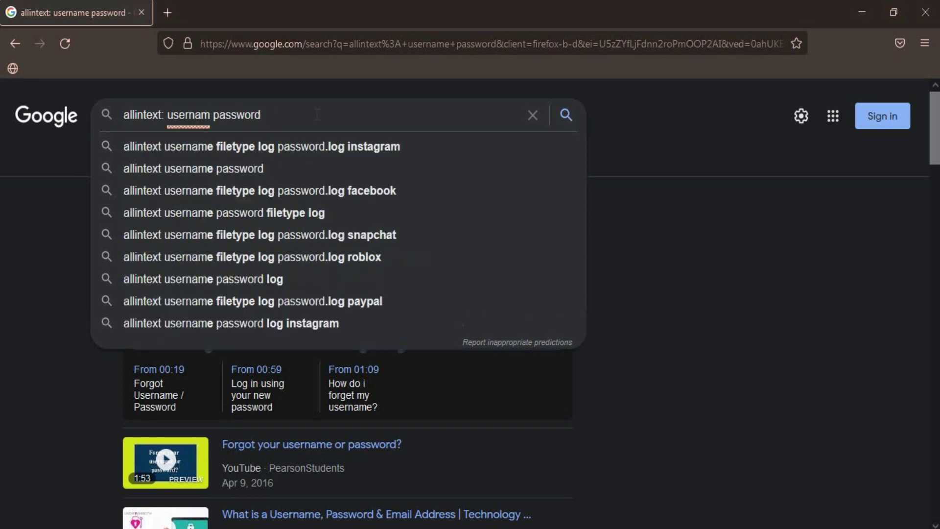
pyautogui.write('gmail.com')
pyautogui.hotkey('ctrl', 'Left')
pyautogui.hotkey('ctrl', 'Left')
pyautogui.write('*')
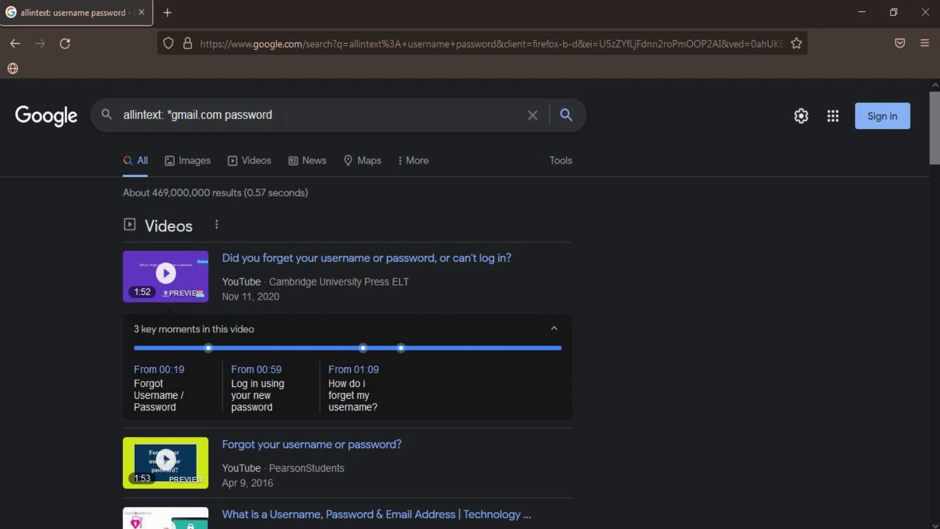
pyautogui.press('Return')
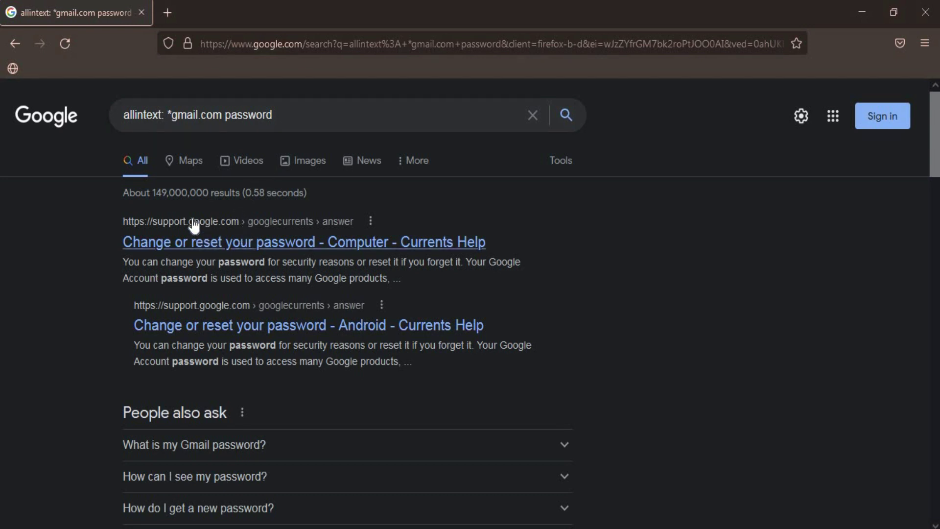
# Add filetype:xlsx after password in the allintext: *gmail.com query and run the search
pyautogui.scroll(-3, 208, 231)
pyautogui.scroll(-10, 220, 222)
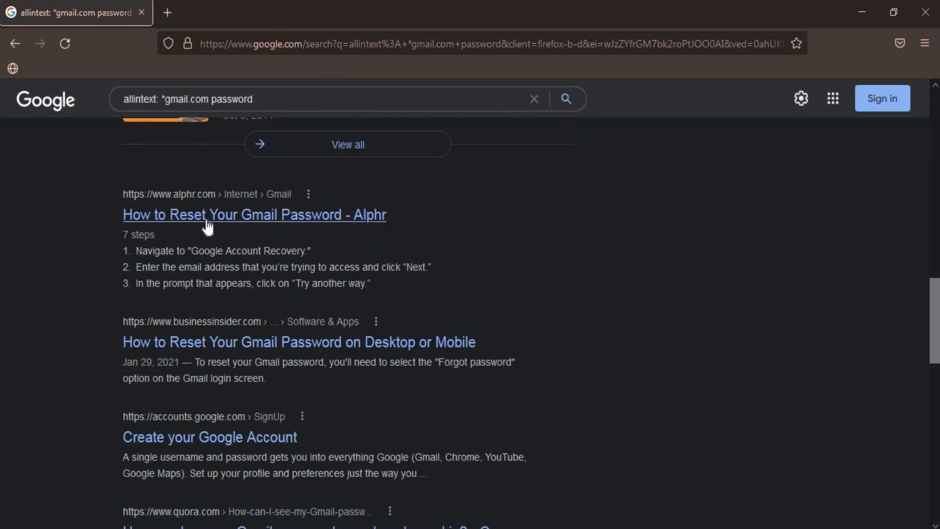
pyautogui.scroll(-3, 230, 329)
pyautogui.scroll(-3, 223, 330)
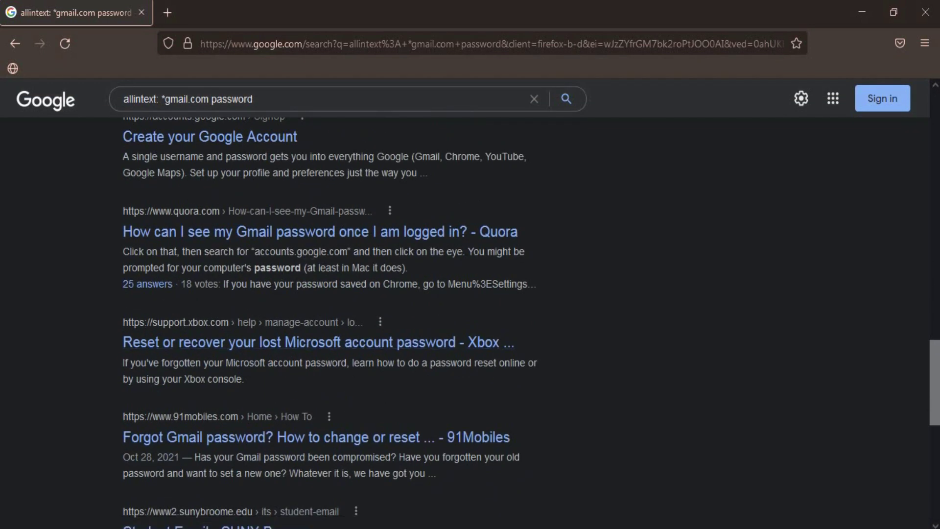
pyautogui.scroll(-6, 265, 275)
pyautogui.scroll(20, 264, 275)
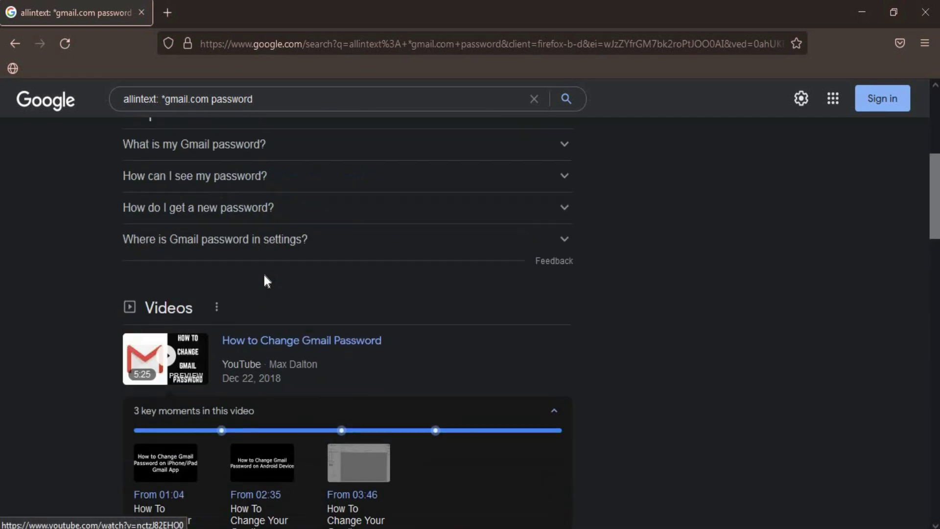
pyautogui.click(295, 124)
pyautogui.write('fil')
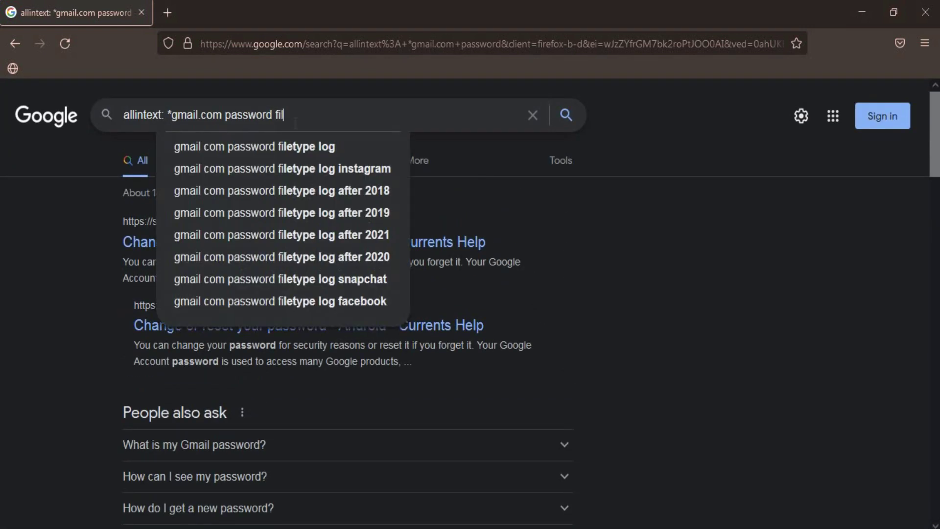
pyautogui.write('etype:xlsx')
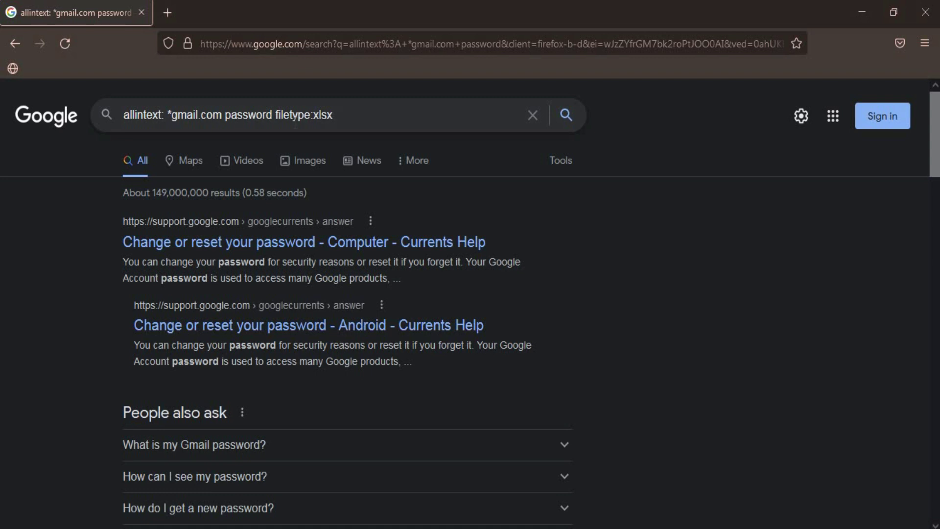
pyautogui.press('Return')
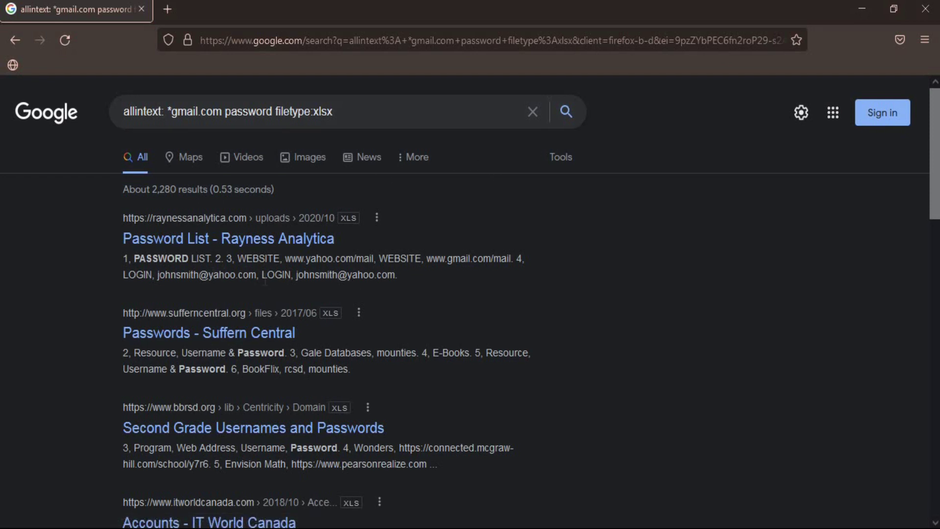
# Look through the titles and snippets of the spreadsheet results for the filetype:xlsx query
pyautogui.scroll(-5, 203, 300)
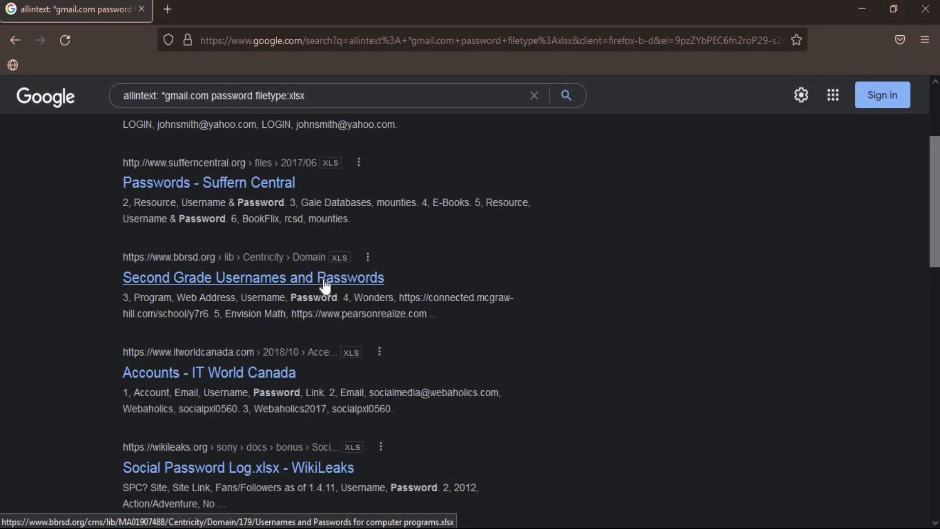
pyautogui.scroll(-3, 324, 285)
pyautogui.scroll(-3, 325, 284)
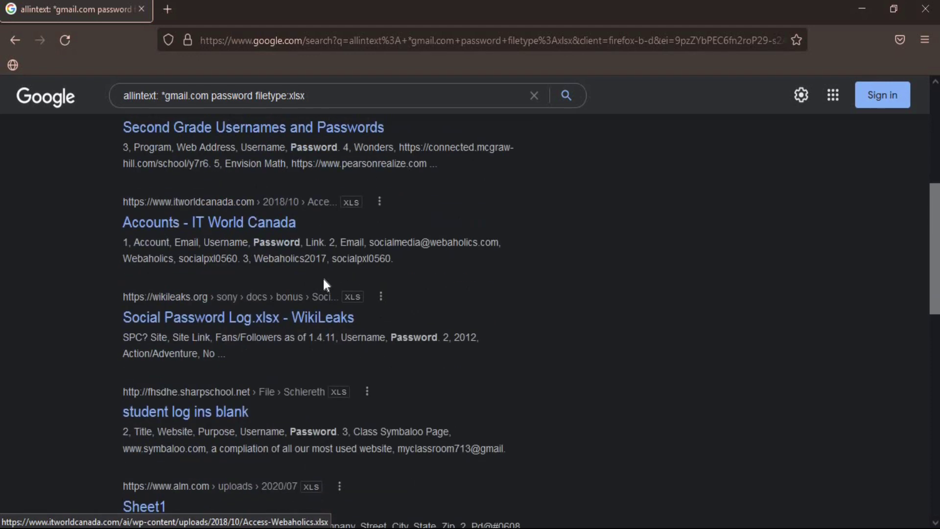
pyautogui.scroll(-5, 325, 284)
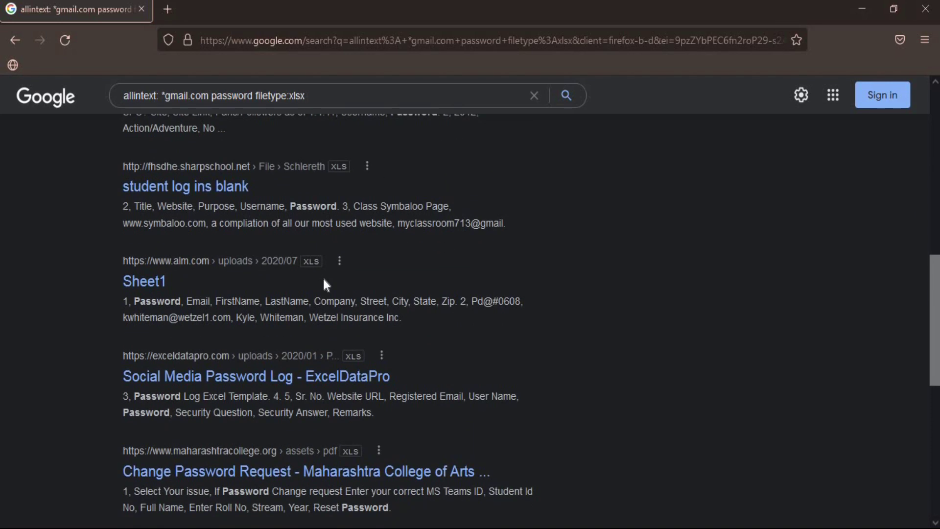
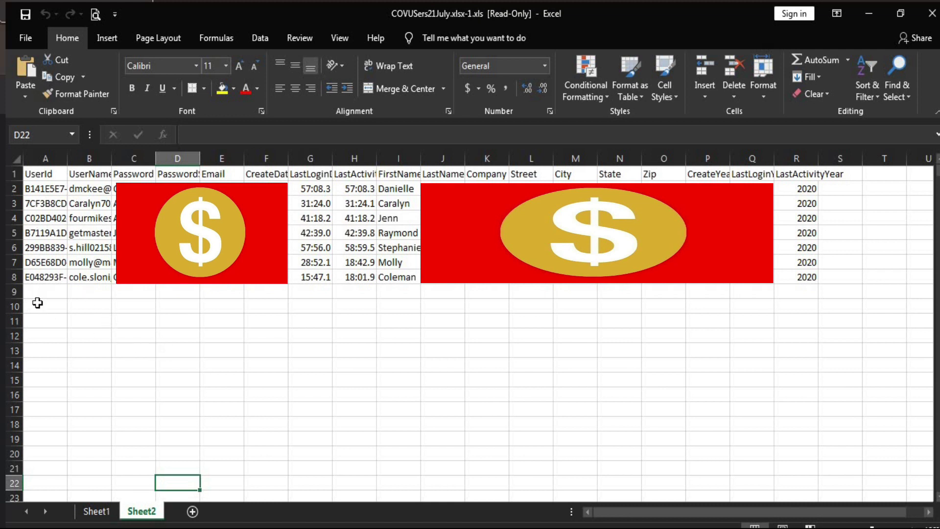
# In Excel, inspect the column headers on Sheet2 of COVUSers21July.xlsx-1.xls, including UserId, UserName, PasswordSalt and CreateDate, and close the workbook
pyautogui.click(43, 175)
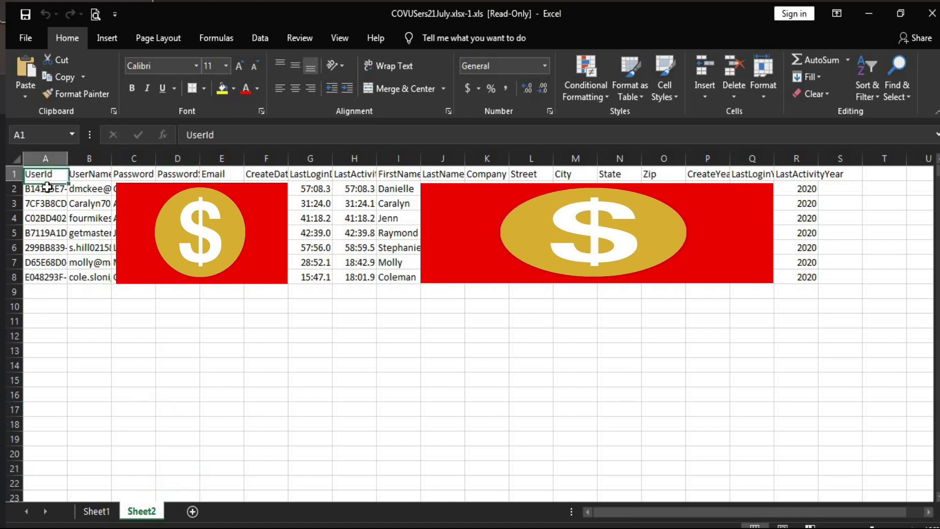
pyautogui.click(89, 176)
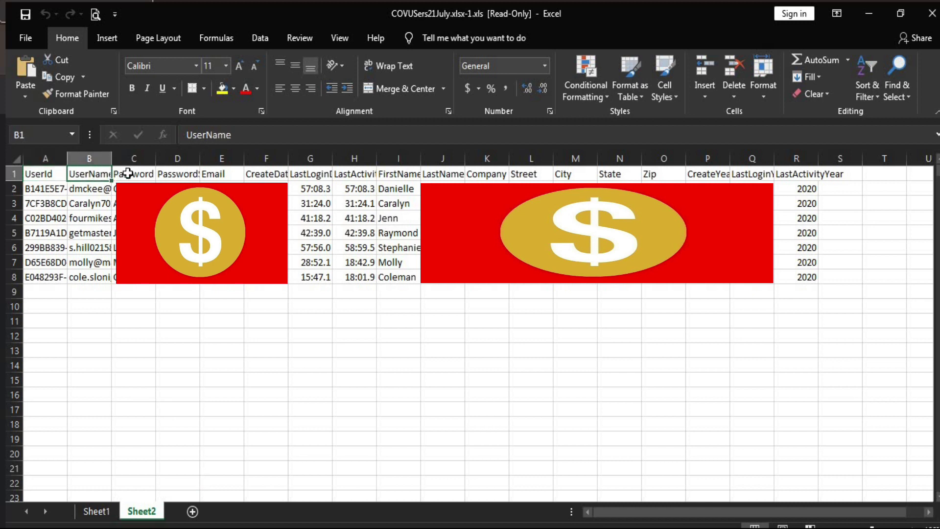
pyautogui.click(171, 184)
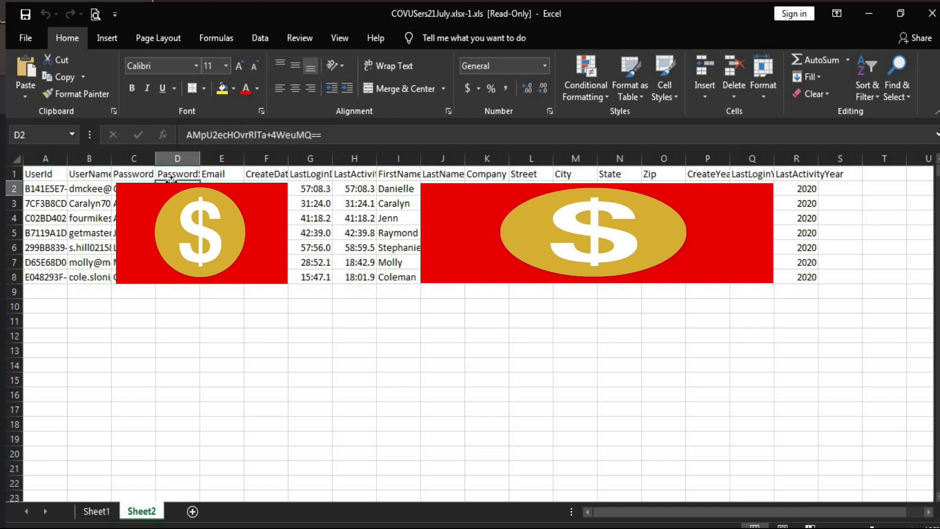
pyautogui.click(179, 176)
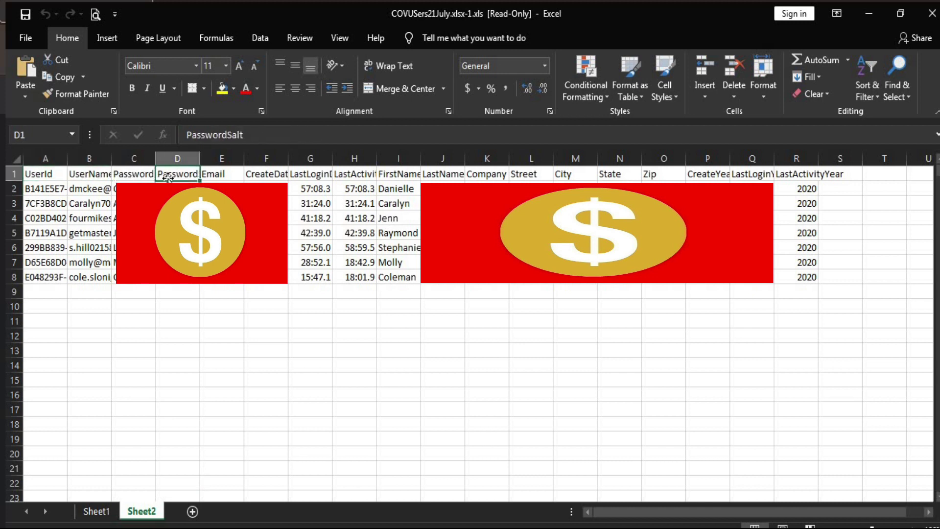
pyautogui.click(214, 176)
pyautogui.click(286, 177)
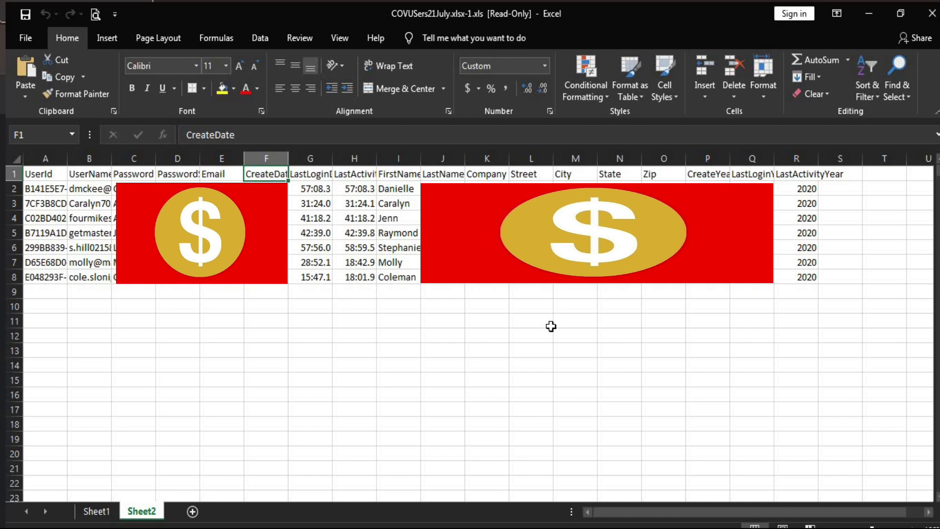
pyautogui.click(550, 324)
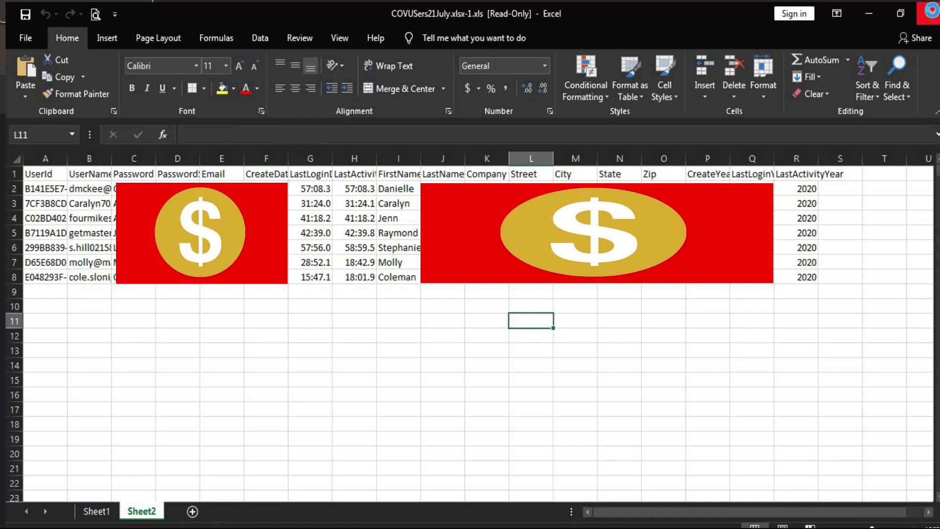
pyautogui.click(932, 11)
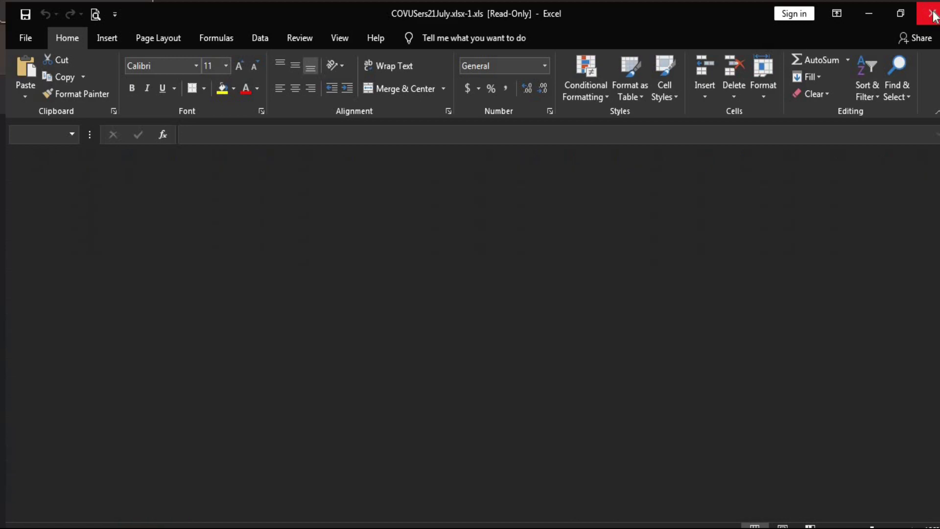
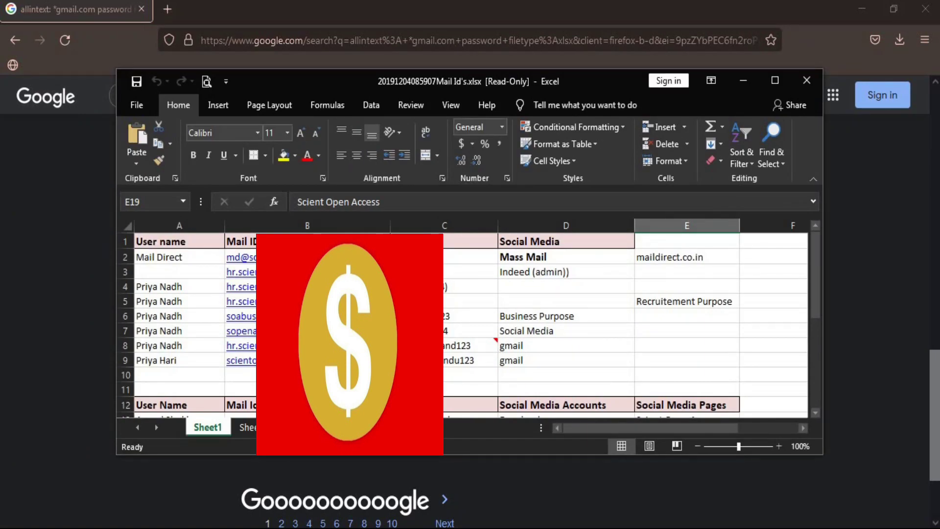
# Look over the lower table of social media accounts on Sheet1 of the Mail Id's workbook
pyautogui.scroll(-3, 468, 325)
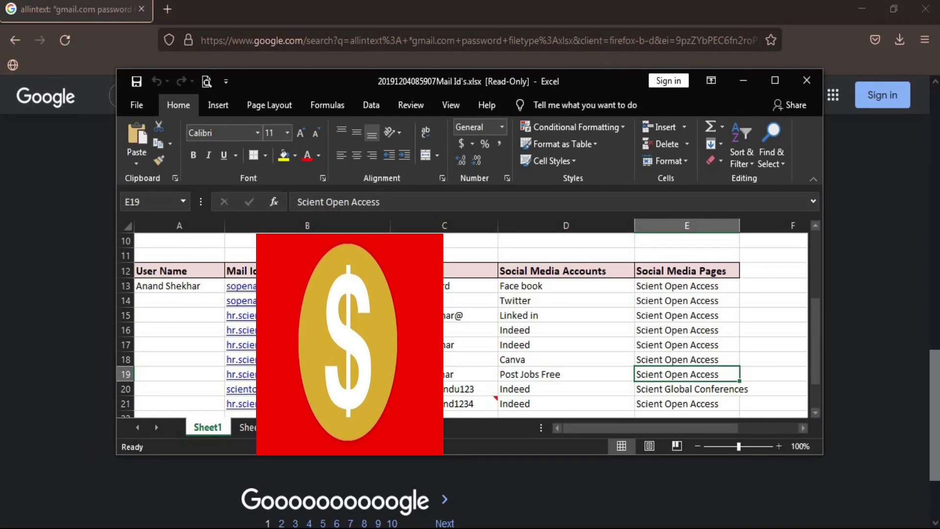
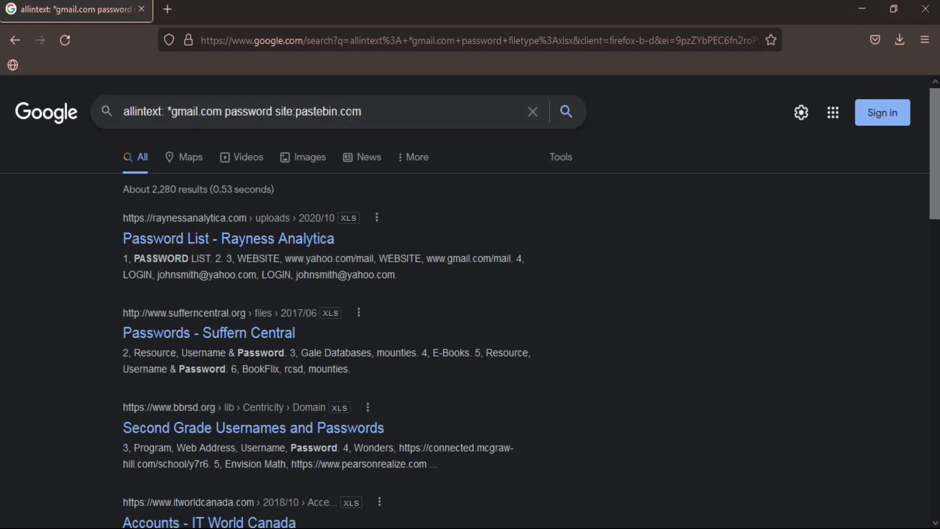
# In the browser, run the query "allintext: *gmail.com password site:pastebin.com" and select the traffic-light squares in the CAPTCHA
pyautogui.press('Return')
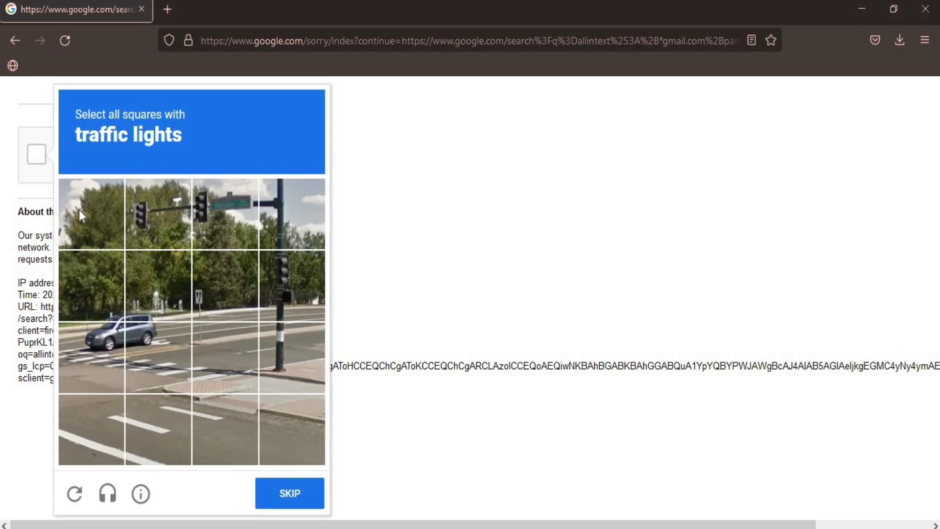
pyautogui.click(152, 220)
pyautogui.click(209, 222)
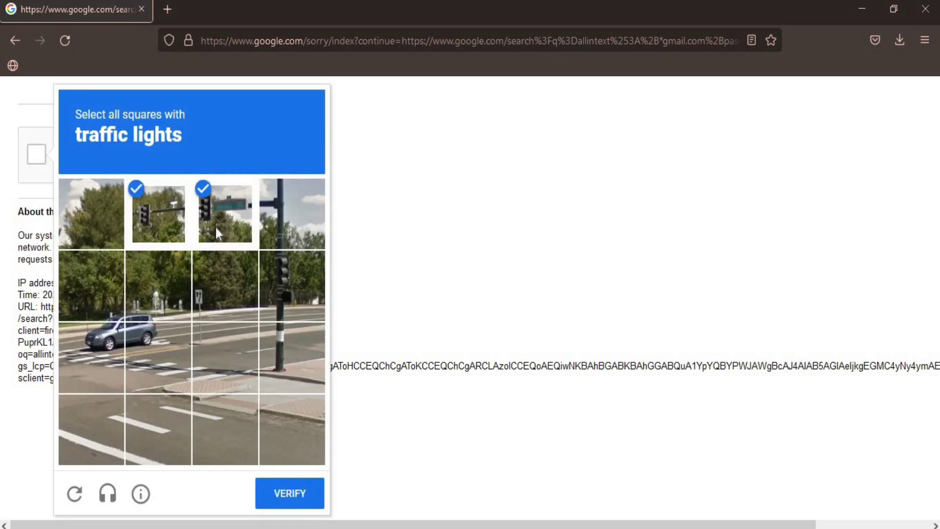
pyautogui.click(286, 279)
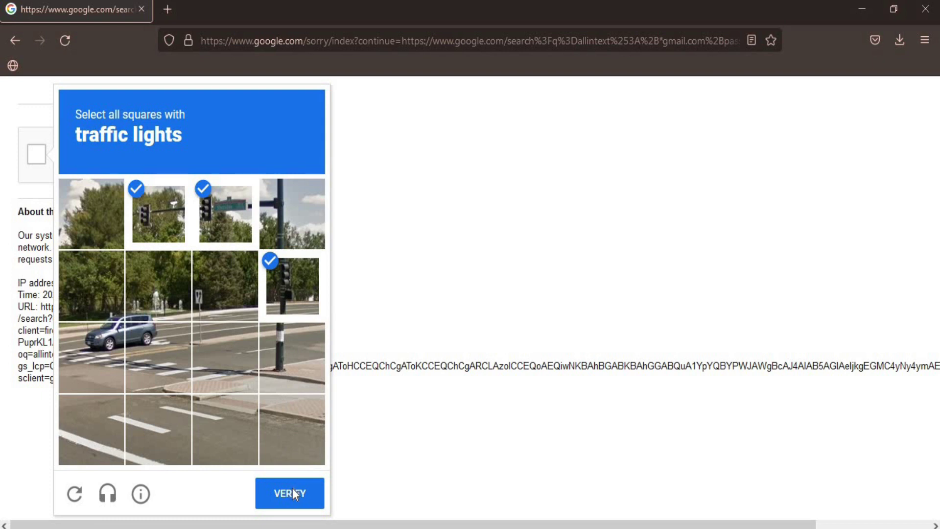
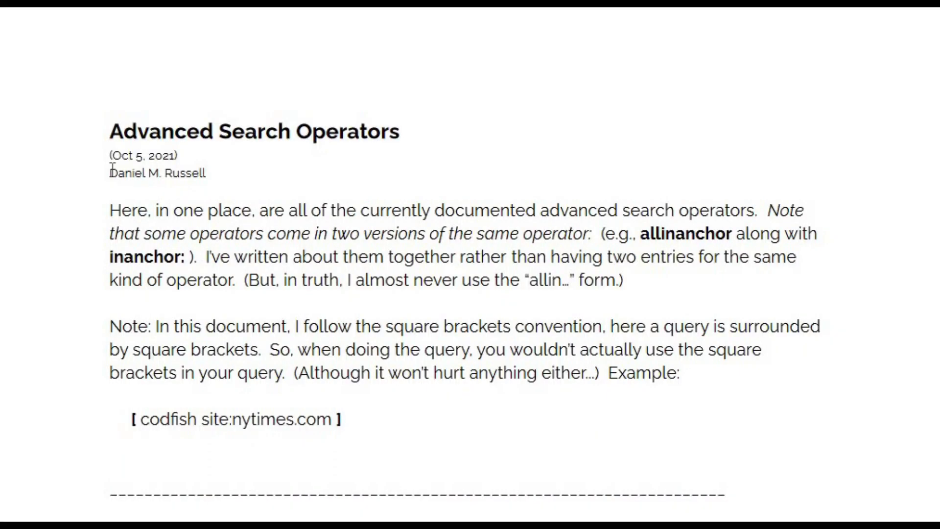
# Read through the Advanced Search Operators document from the introduction to the Deprecated section, highlighting the author's name under the title
pyautogui.tripleClick(146, 175)
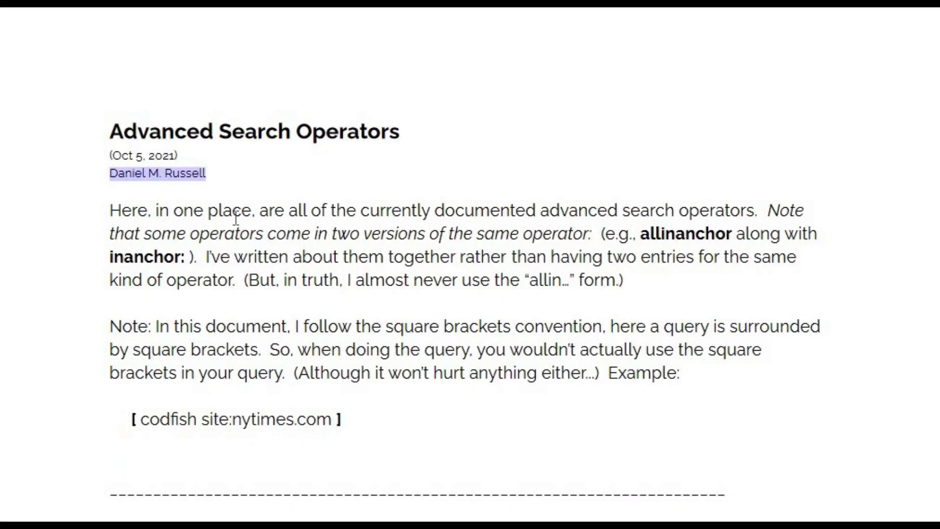
pyautogui.doubleClick(403, 189)
pyautogui.scroll(-8, 486, 187)
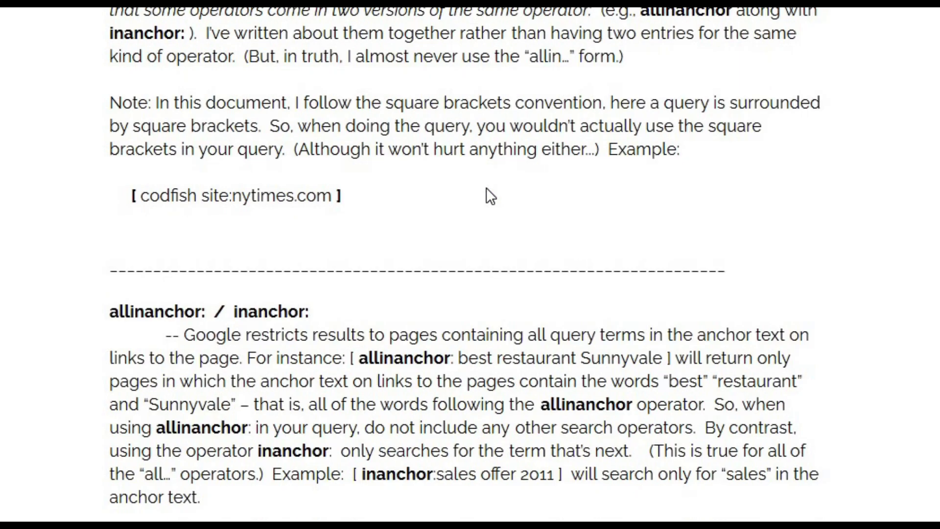
pyautogui.scroll(-20, 488, 187)
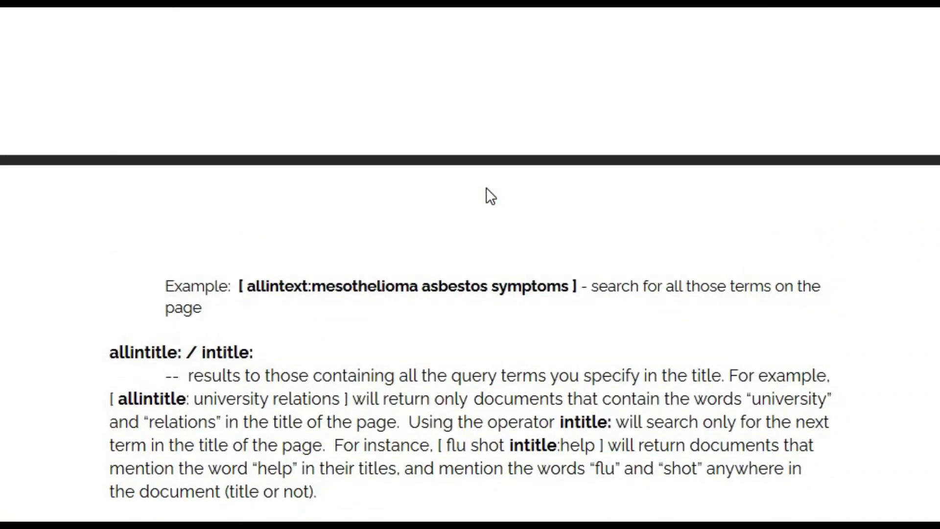
pyautogui.scroll(-20, 488, 187)
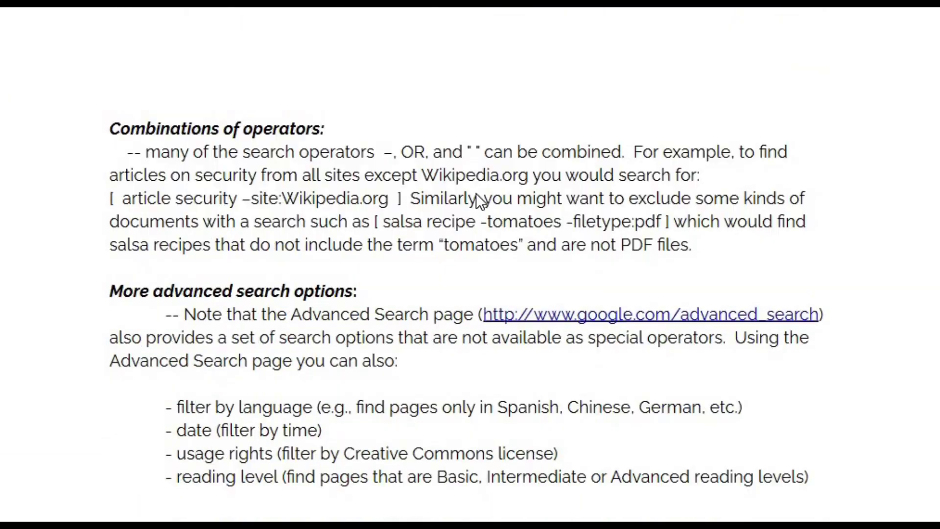
pyautogui.scroll(-20, 475, 194)
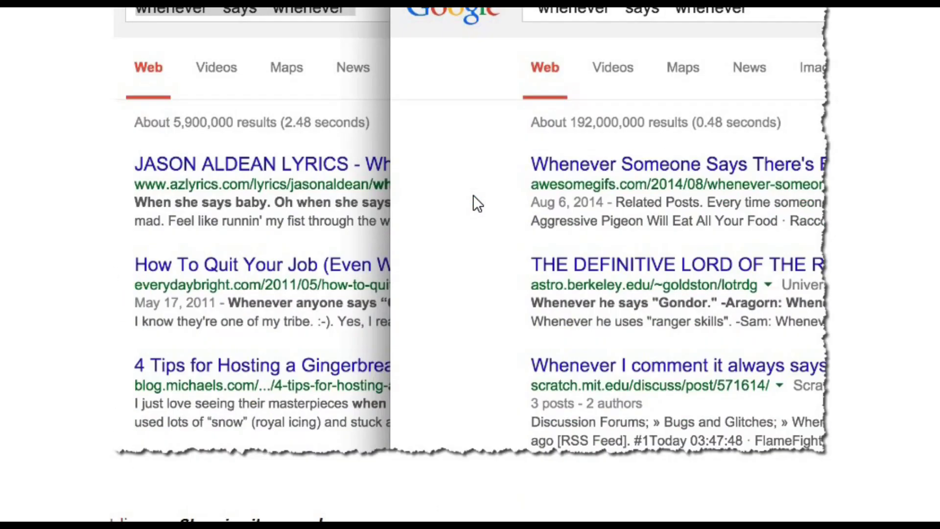
pyautogui.scroll(-20, 472, 196)
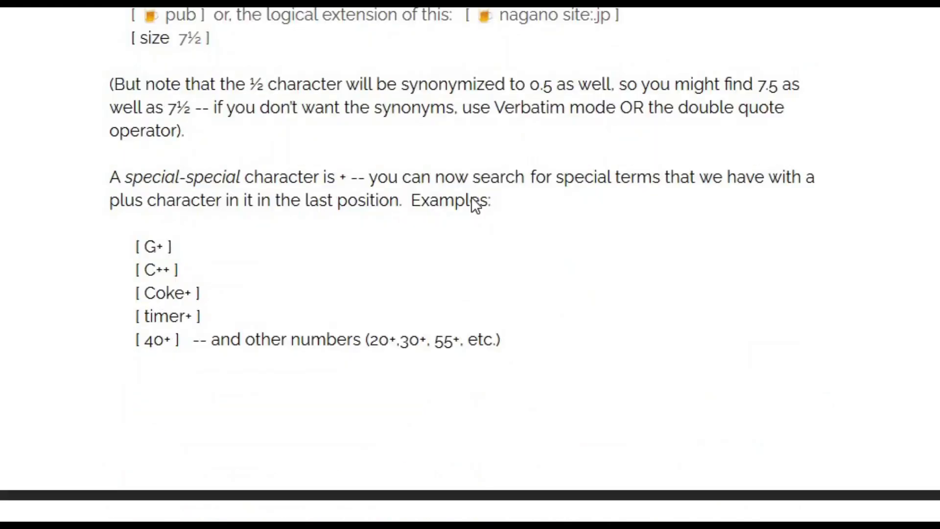
pyautogui.scroll(-15, 471, 198)
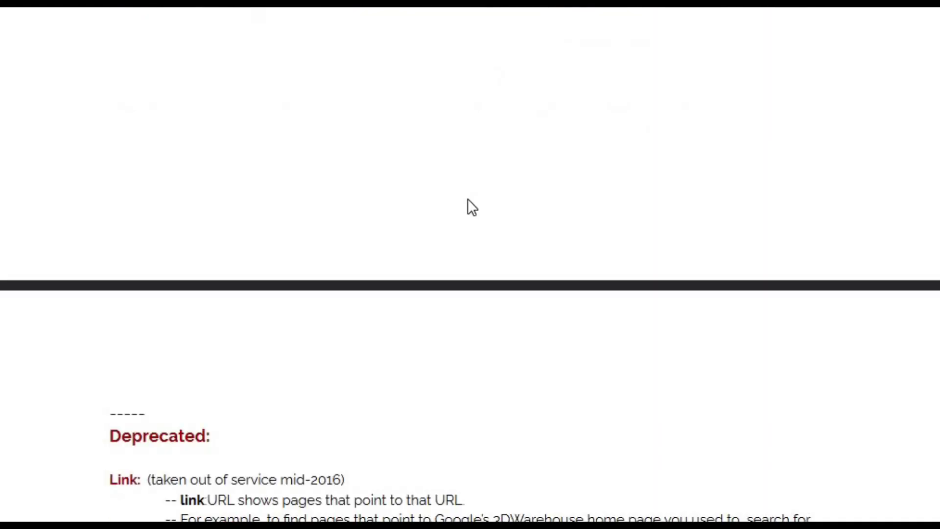